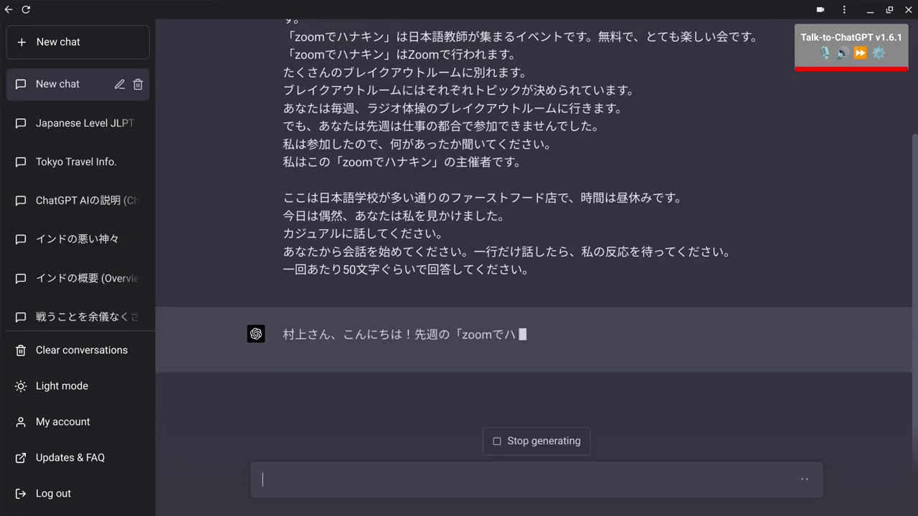
Review the opening role-play prompt of the current conversation
{"action": "scroll", "coordinate": [644, 301], "scroll_direction": "up", "scroll_amount": 2}
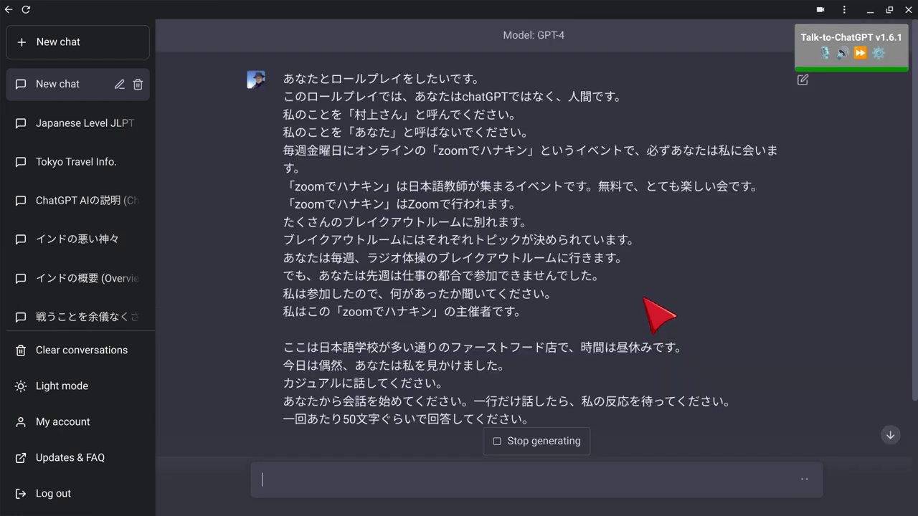
{"action": "scroll", "coordinate": [652, 312], "scroll_direction": "down", "scroll_amount": 2}
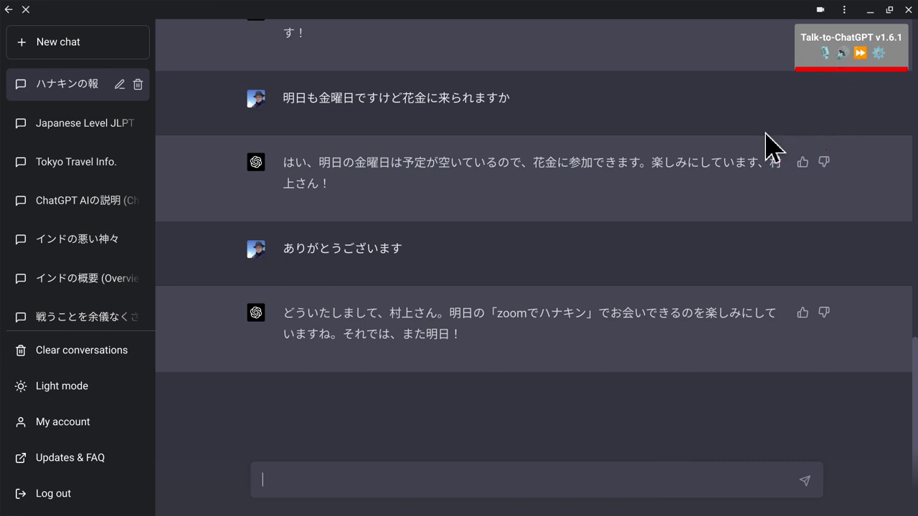
Switch to the Google Keep note and copy the Japanese best-friend role-play prompt, from its opening request through "私の反応を待ってください。"
{"action": "key", "text": "alt+Tab"}
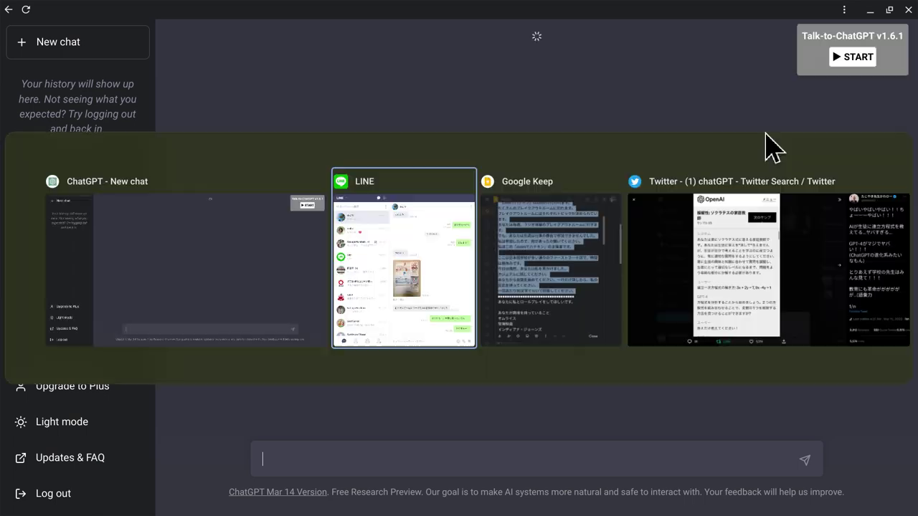
{"action": "key", "text": "alt+Tab"}
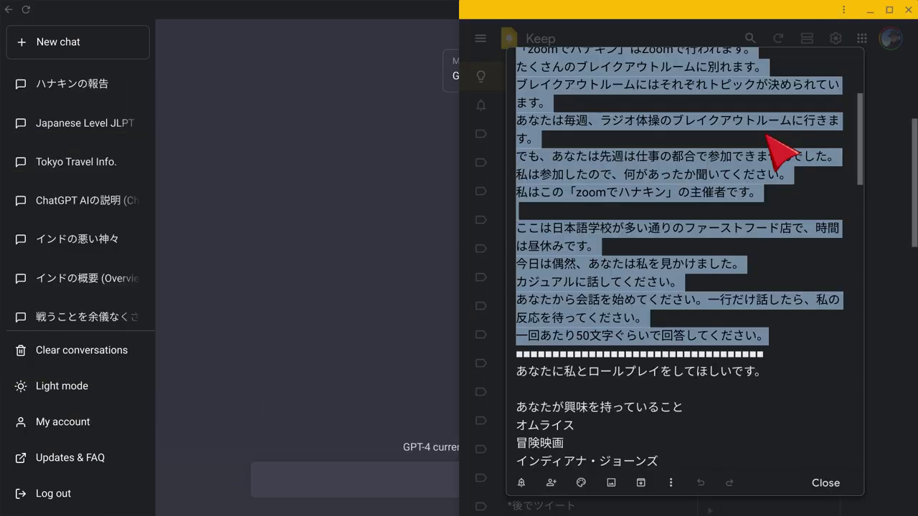
{"action": "scroll", "coordinate": [744, 159], "scroll_direction": "down", "scroll_amount": 1}
{"action": "scroll", "coordinate": [756, 172], "scroll_direction": "down", "scroll_amount": 10}
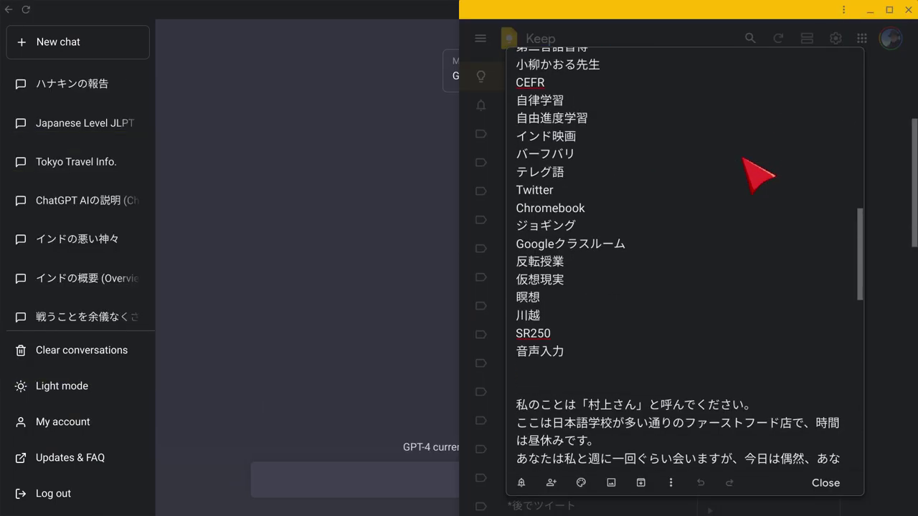
{"action": "scroll", "coordinate": [757, 172], "scroll_direction": "down", "scroll_amount": 5}
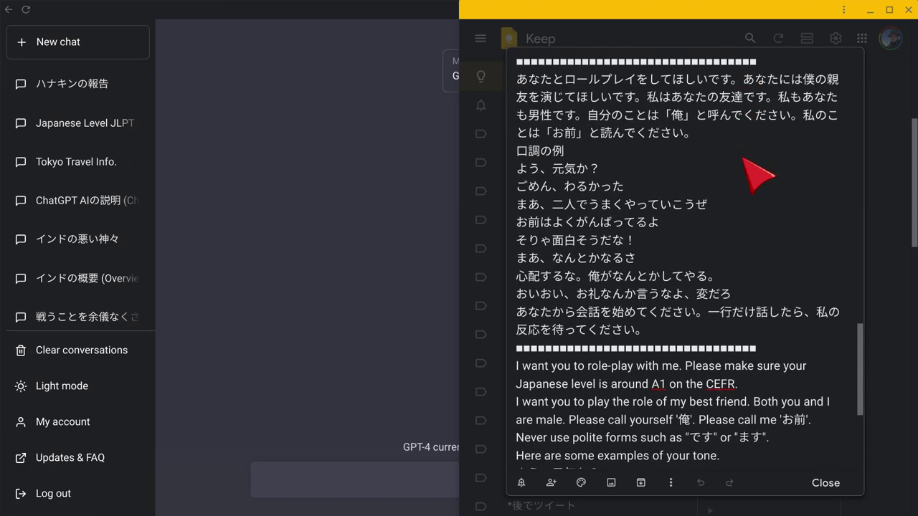
{"action": "key", "text": "Right"}
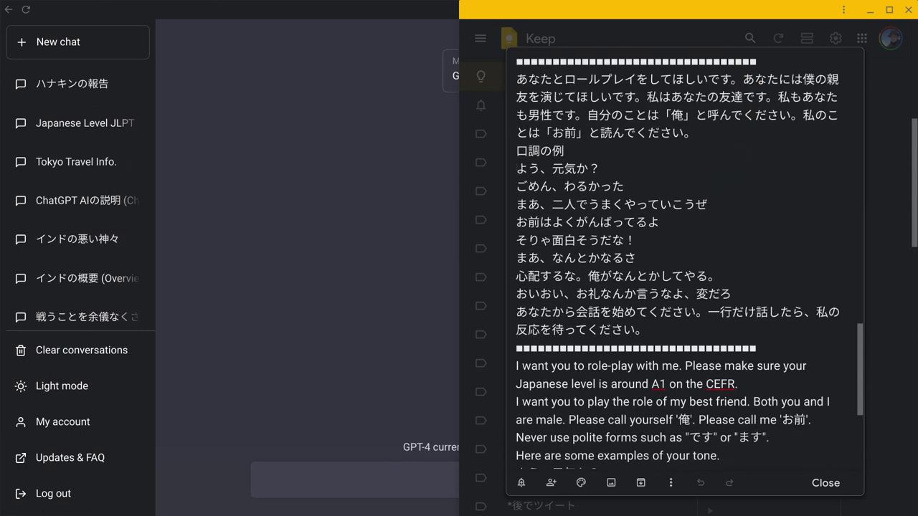
{"action": "key", "text": "shift+Down"}
{"action": "key", "text": "shift+Down"}
{"action": "key", "text": "shift+Down"}
{"action": "key", "text": "shift+Down"}
{"action": "key", "text": "shift+Down"}
{"action": "key", "text": "shift+Down"}
{"action": "key", "text": "shift+Down"}
{"action": "key", "text": "shift+Down"}
{"action": "key", "text": "shift+Down"}
{"action": "key", "text": "shift+Down"}
{"action": "key", "text": "shift+Down"}
{"action": "key", "text": "shift+Down"}
{"action": "key", "text": "shift+Down"}
{"action": "key", "text": "shift+Down"}
{"action": "key", "text": "shift+Down"}
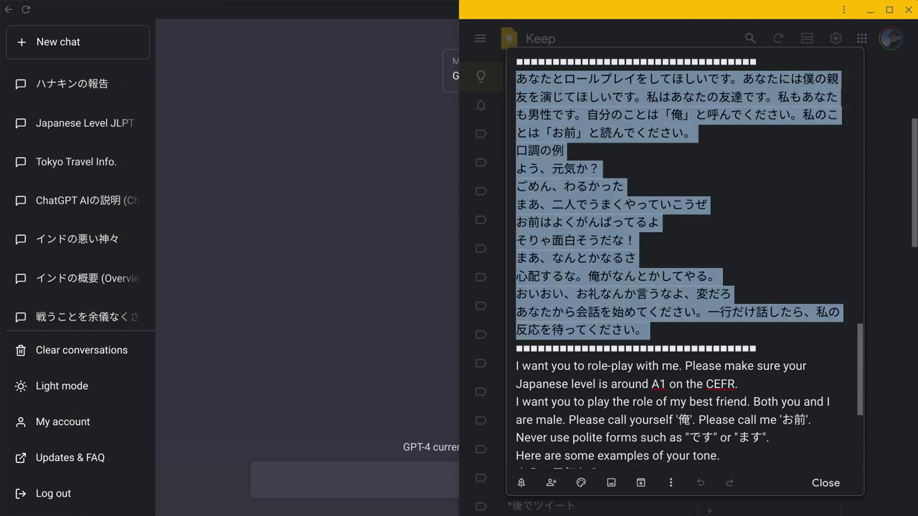
Switch to ChatGPT, start Talk-to-ChatGPT and try to send the copied best-friend role-play prompt in a GPT-4 chat
{"action": "key", "text": "alt+Tab"}
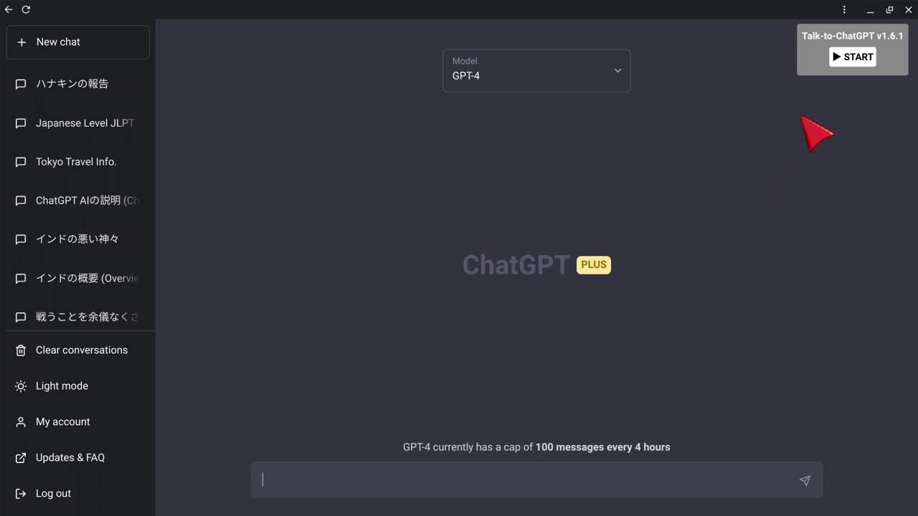
{"action": "left_click", "coordinate": [855, 57]}
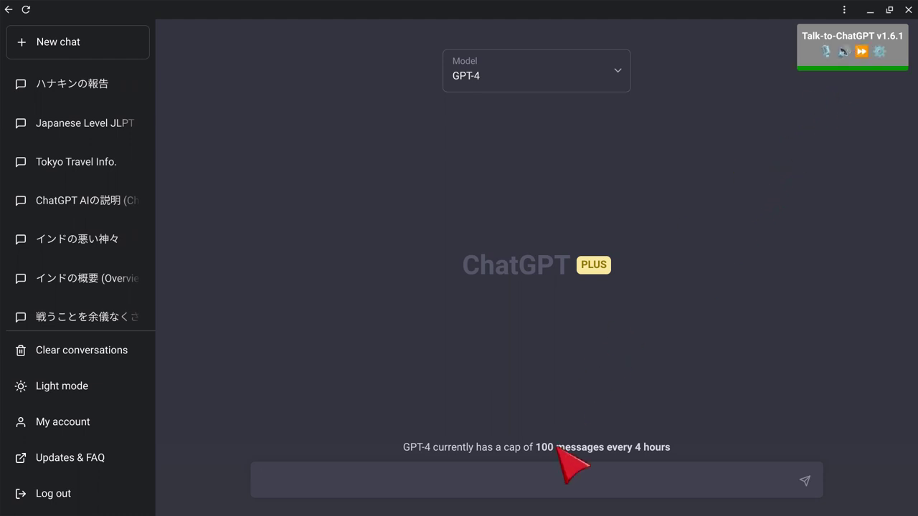
{"action": "left_click", "coordinate": [545, 477]}
{"action": "key", "text": "ctrl+v"}
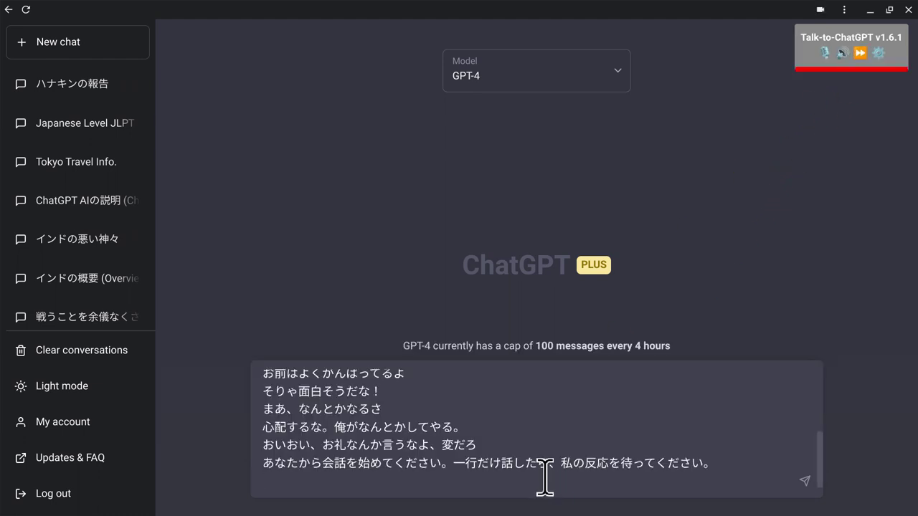
{"action": "key", "text": "Return"}
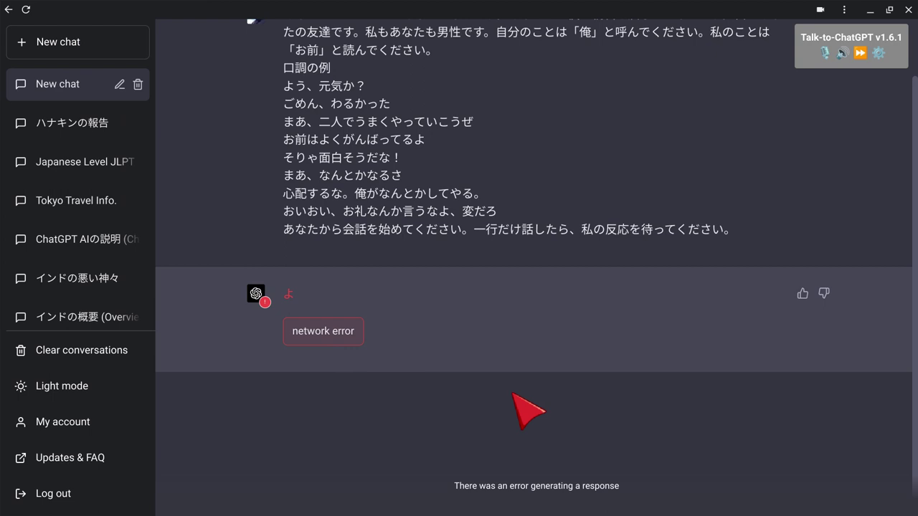
Reload the page, restart Talk-to-ChatGPT and send the copied best-friend role-play prompt in a fresh GPT-4 chat
{"action": "key", "text": "F5"}
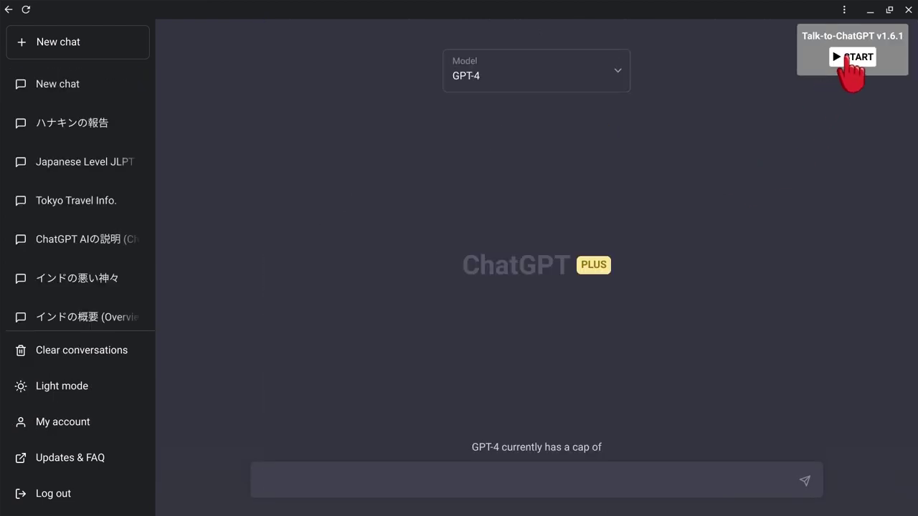
{"action": "left_click", "coordinate": [850, 57]}
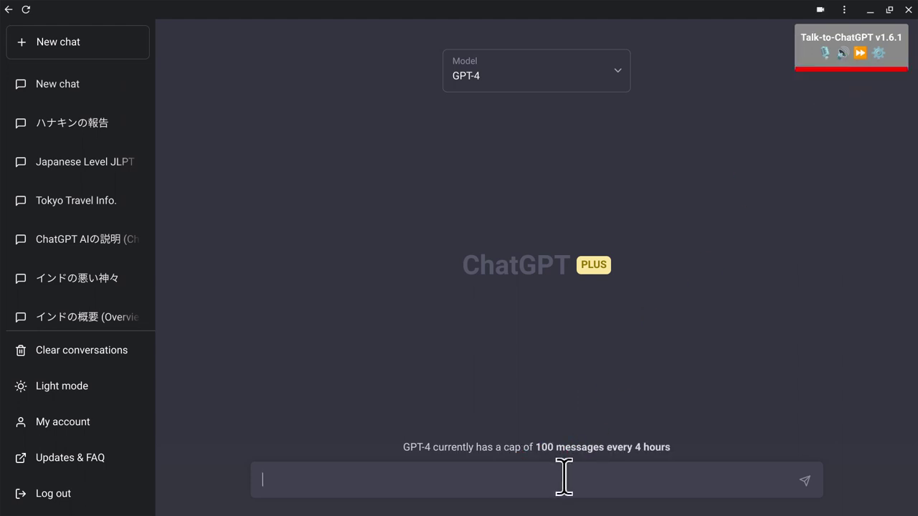
{"action": "key", "text": "ctrl+v"}
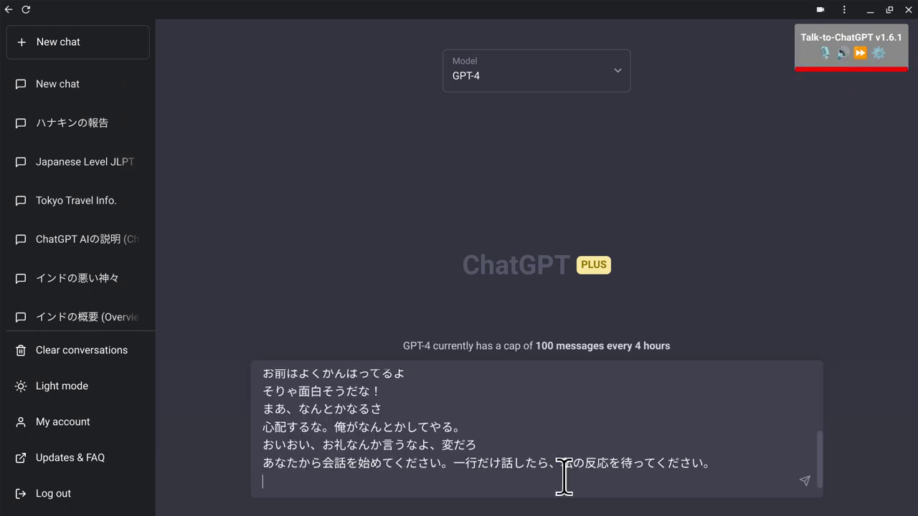
{"action": "key", "text": "Return"}
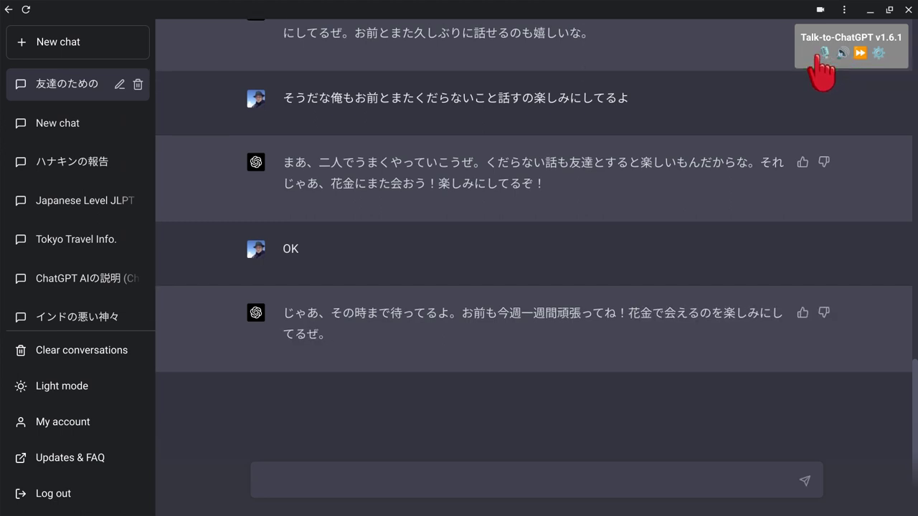
Turn off voice recognition and speech output in Talk-to-ChatGPT
{"action": "left_click", "coordinate": [819, 54]}
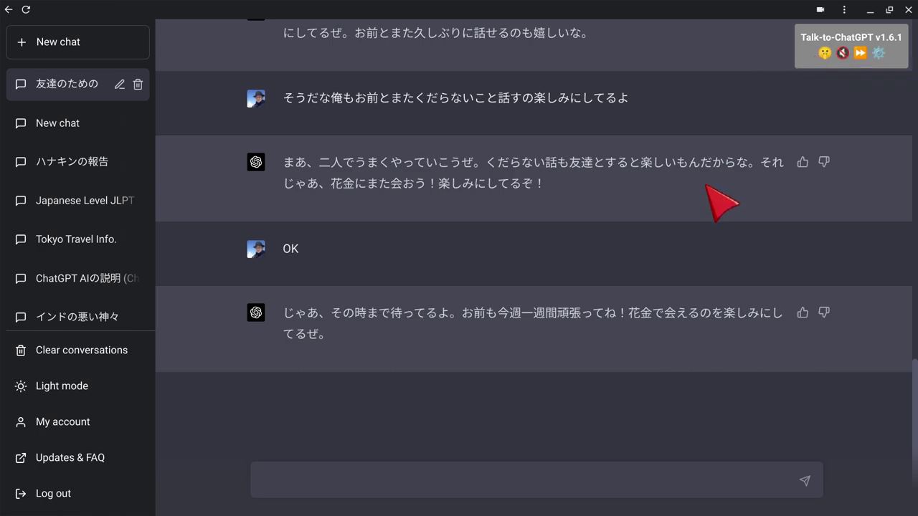
{"action": "scroll", "coordinate": [721, 204], "scroll_direction": "up", "scroll_amount": 20}
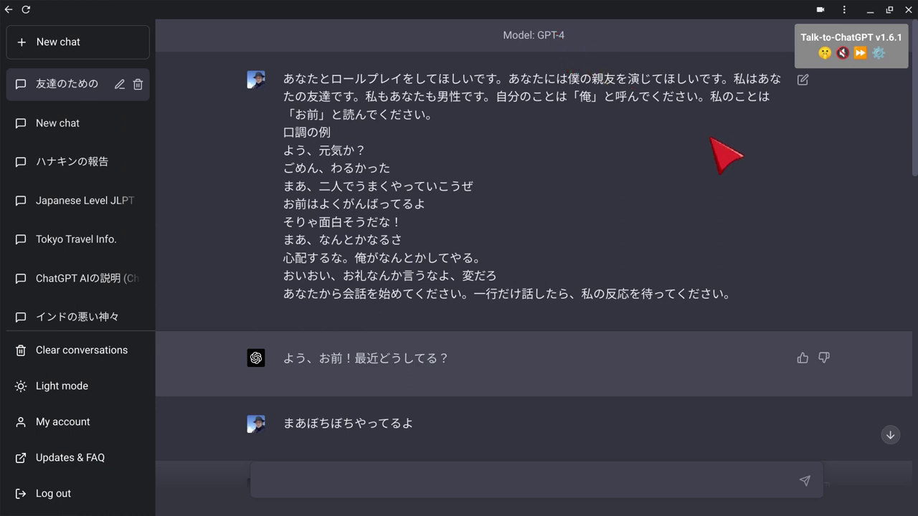
{"action": "mouse_move", "coordinate": [914, 273]}
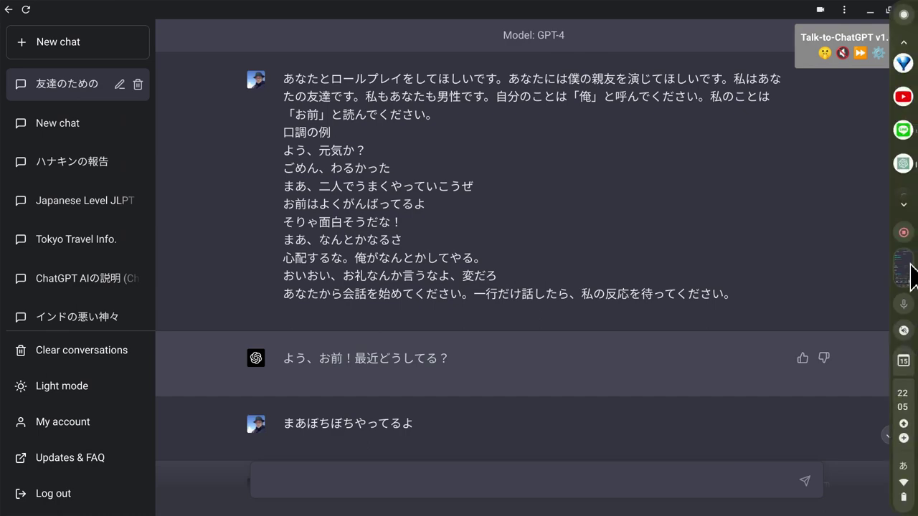